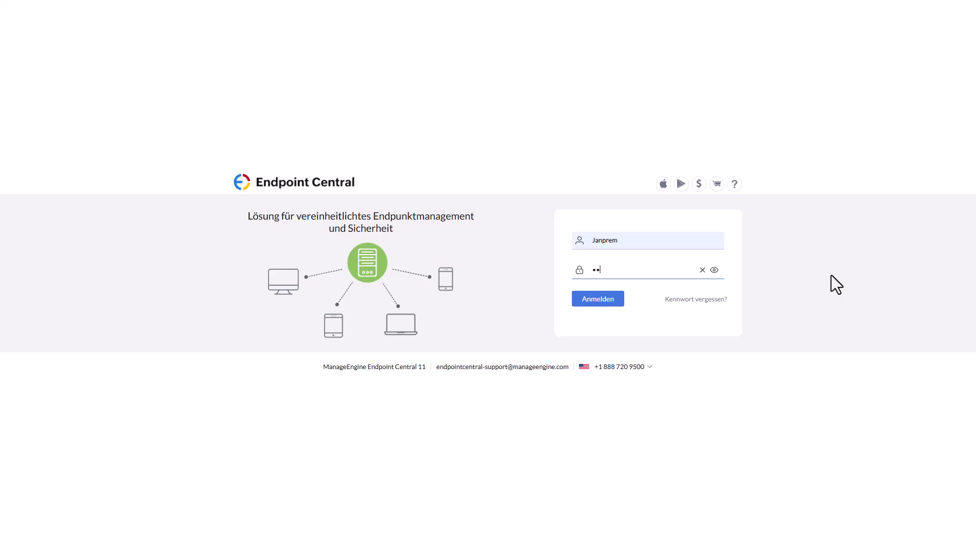
Sign in with the account password, trust this browser for one day, and enter the e-mailed verification code.
type("•••••")
key("Return")
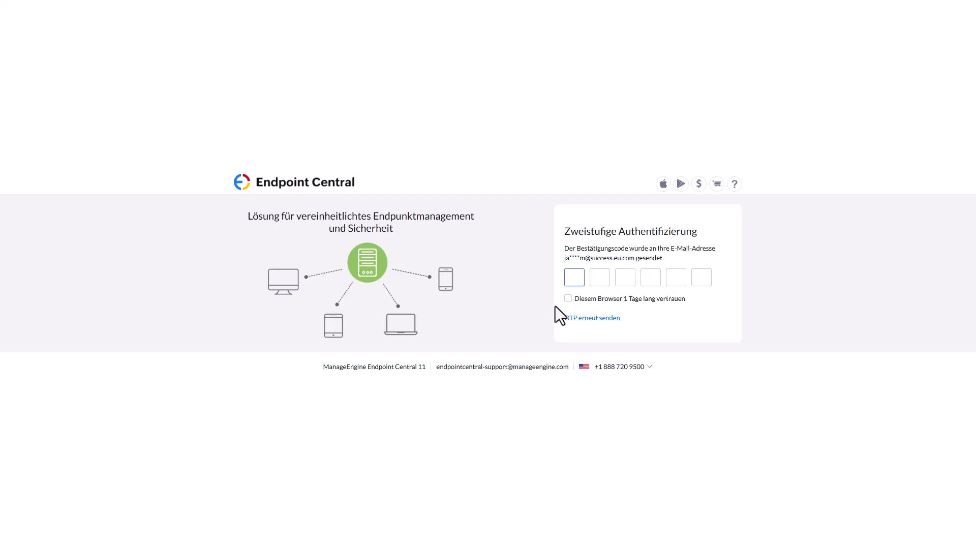
left_click(567, 299)
left_click(574, 281)
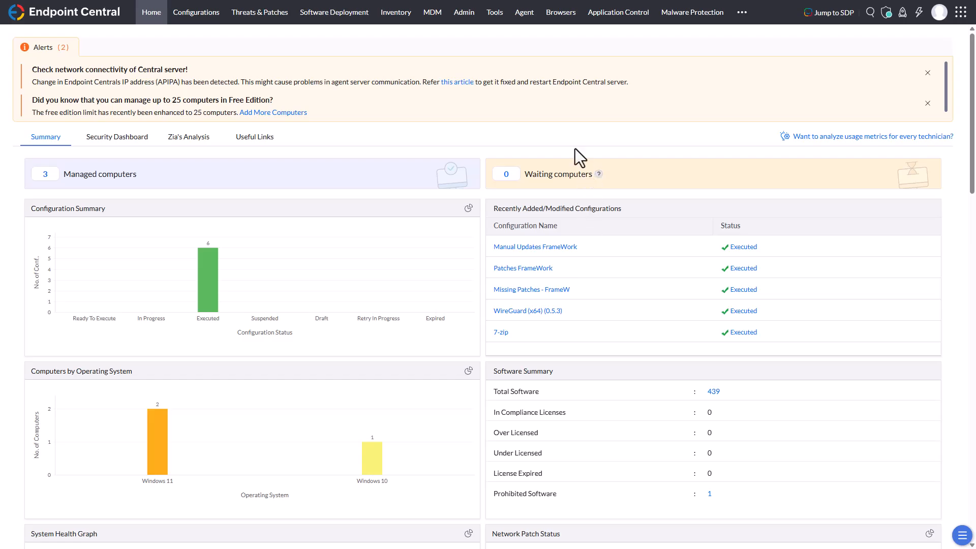
Open the two-factor authentication settings within the user administration section.
left_click(464, 13)
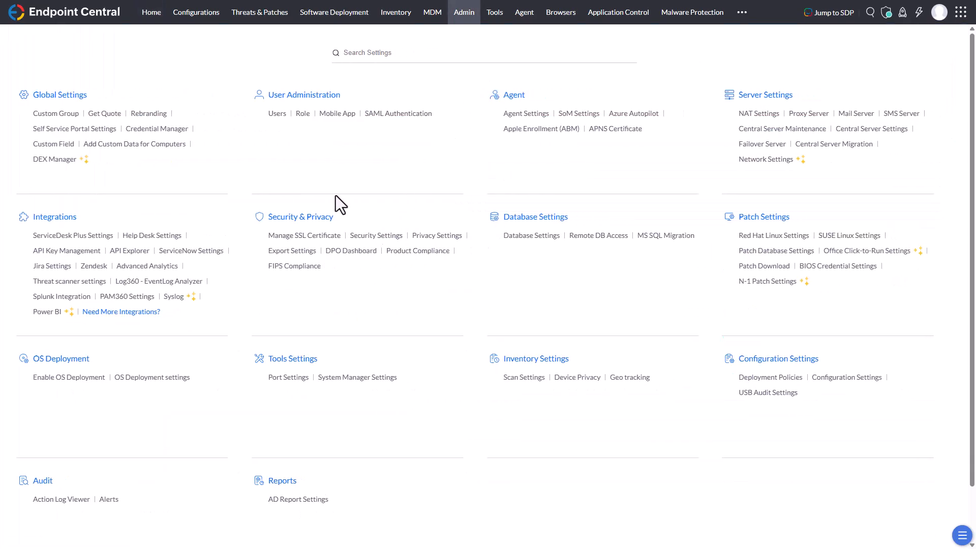
left_click(275, 114)
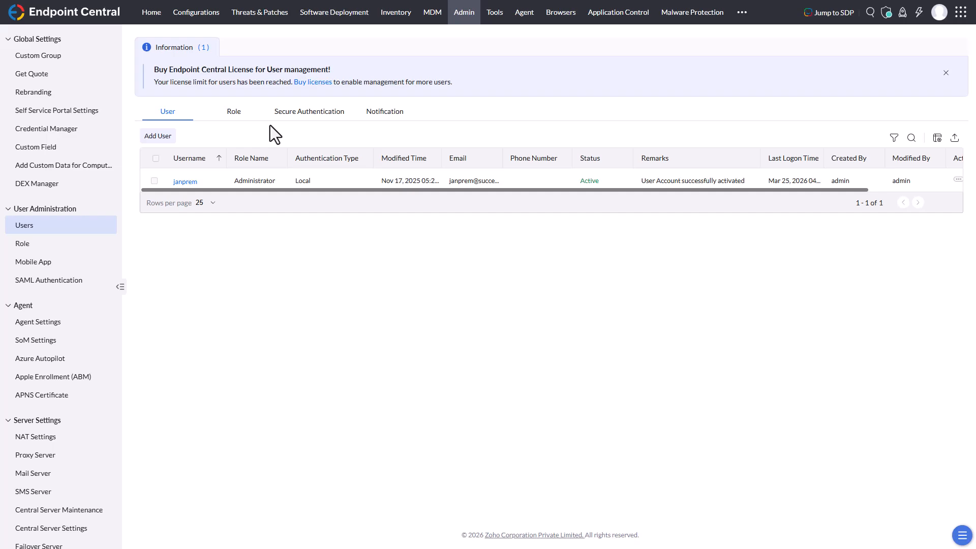
left_click(288, 120)
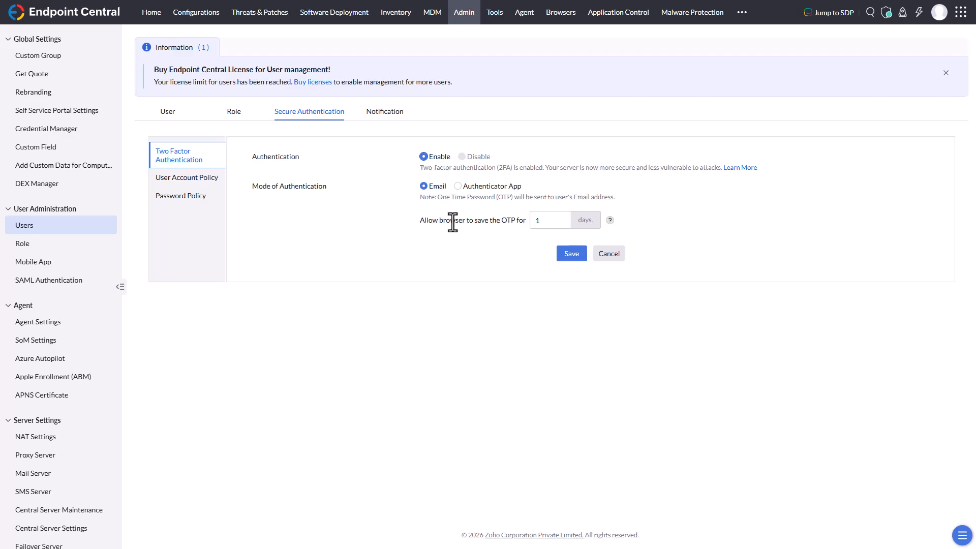
Review the available durations for letting the browser save the OTP.
left_click(546, 226)
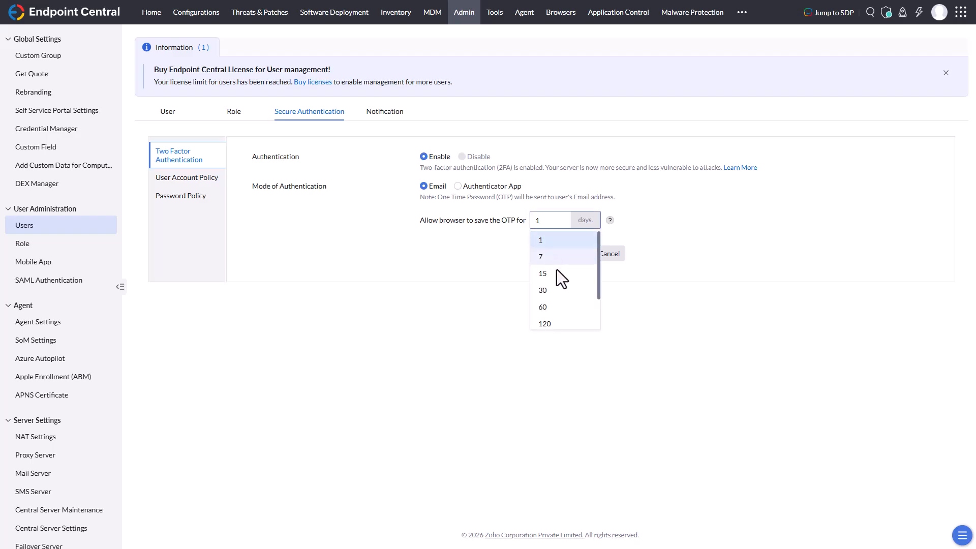
scroll(562, 280, "down", 2)
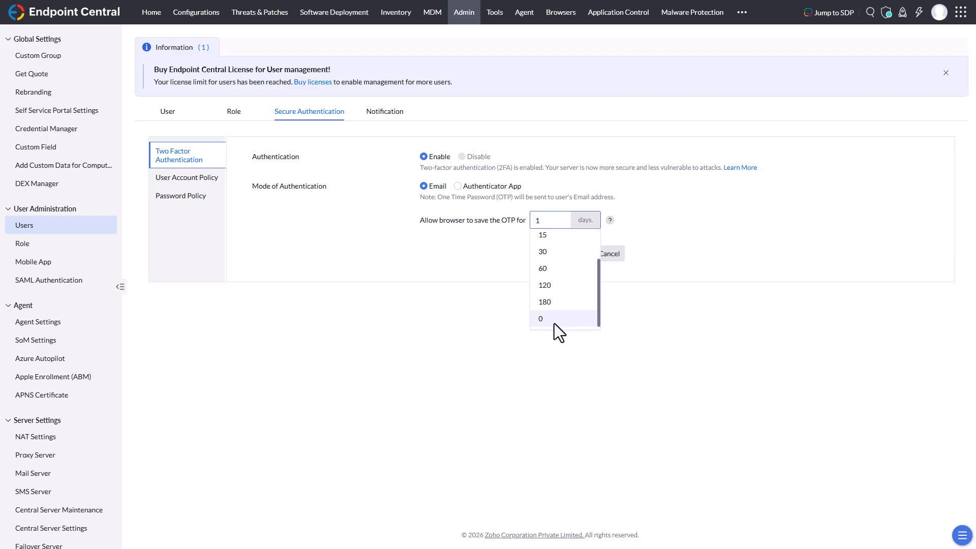
left_click(401, 236)
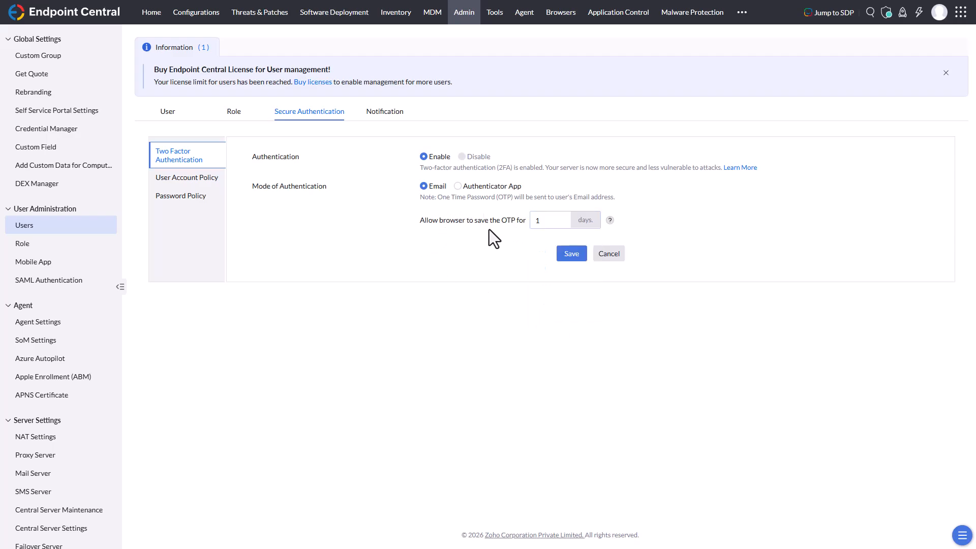
Set the two-factor authentication mode to Authenticator App, save the setting, and sign out.
left_click(459, 187)
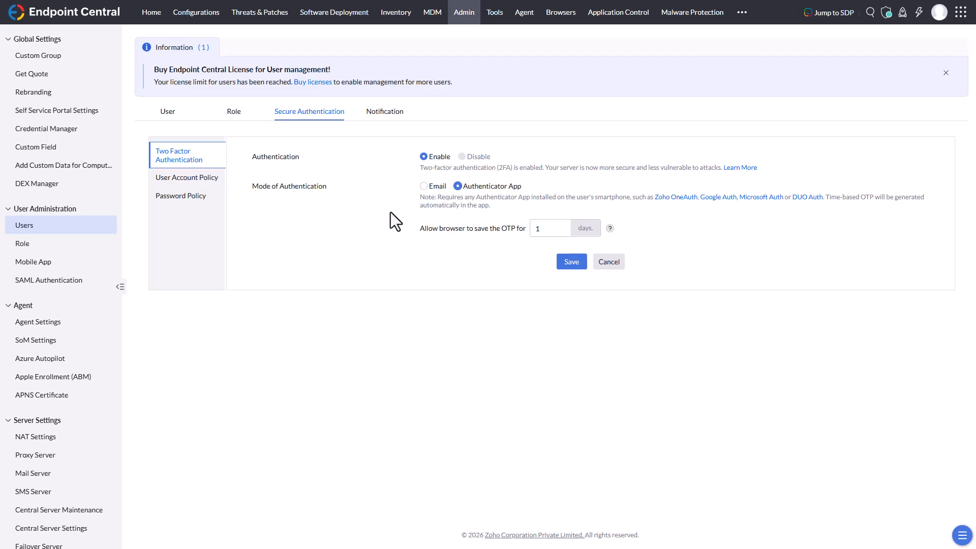
left_click(566, 265)
left_click(939, 12)
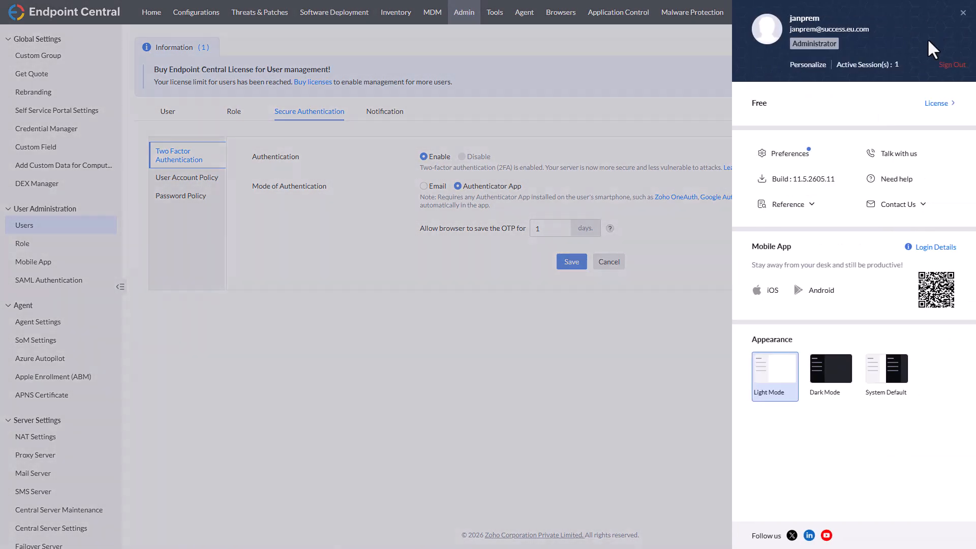
left_click(949, 66)
Sign back in with the username and password, and complete the authenticator setup with the generated six-digit code.
left_click(623, 236)
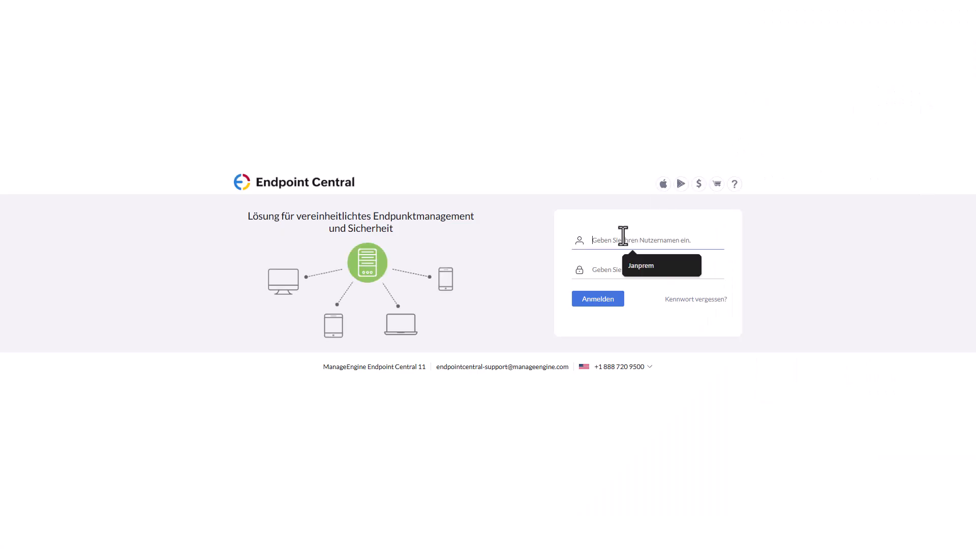
left_click(643, 269)
left_click(618, 275)
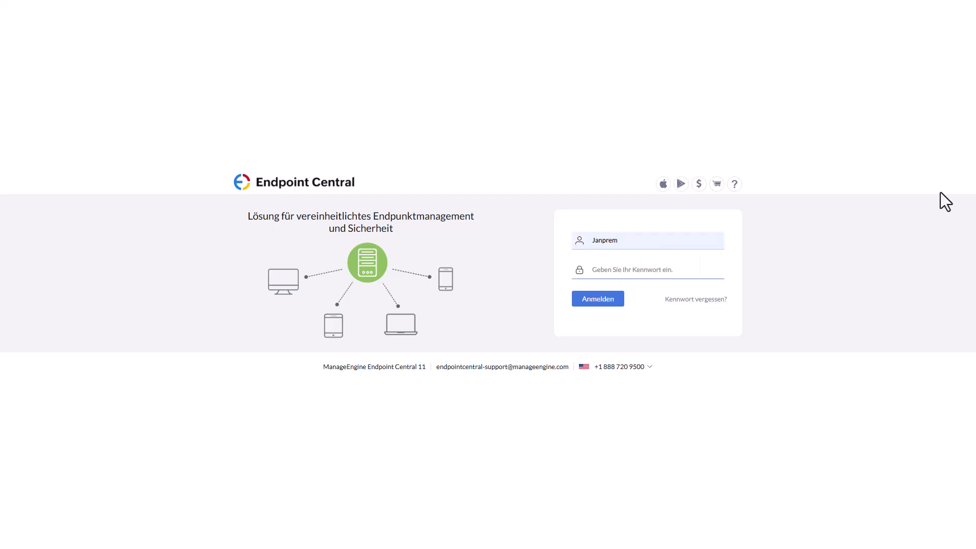
type("•••••••••••••••")
key("Return")
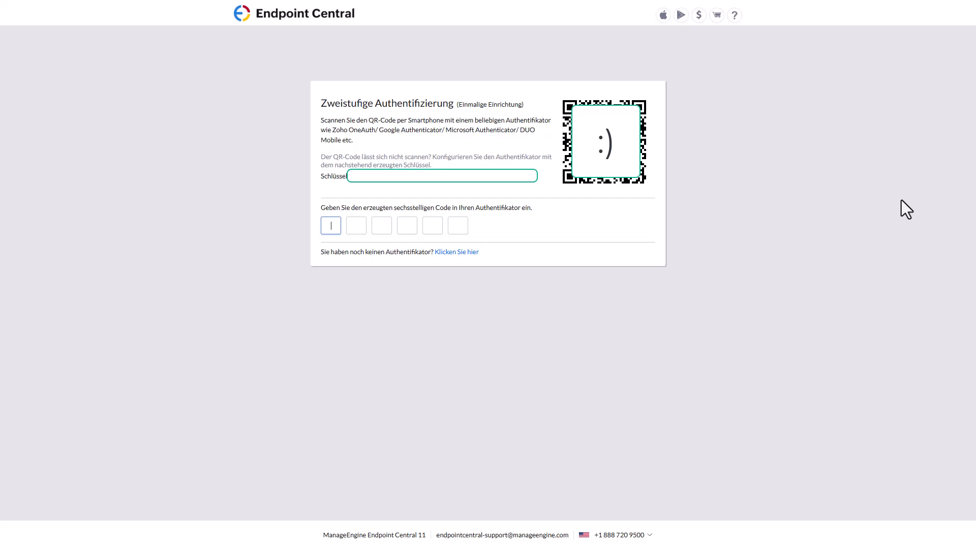
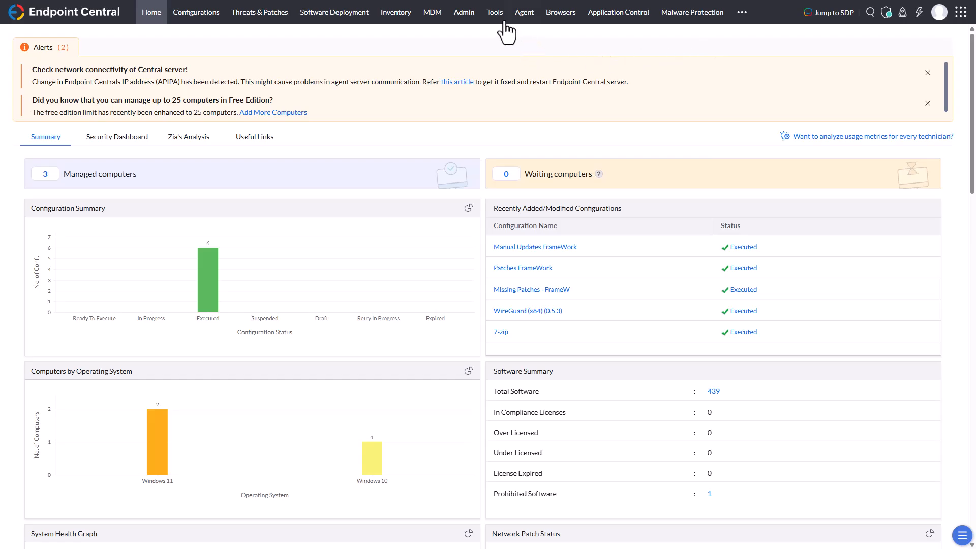
Check the saved two-factor authentication settings and the user account list in user administration.
left_click(465, 13)
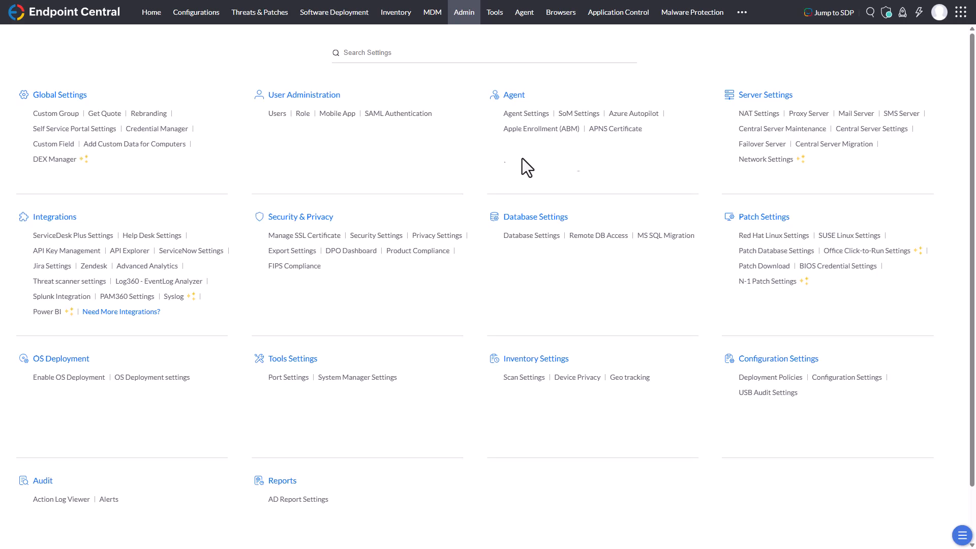
left_click(277, 114)
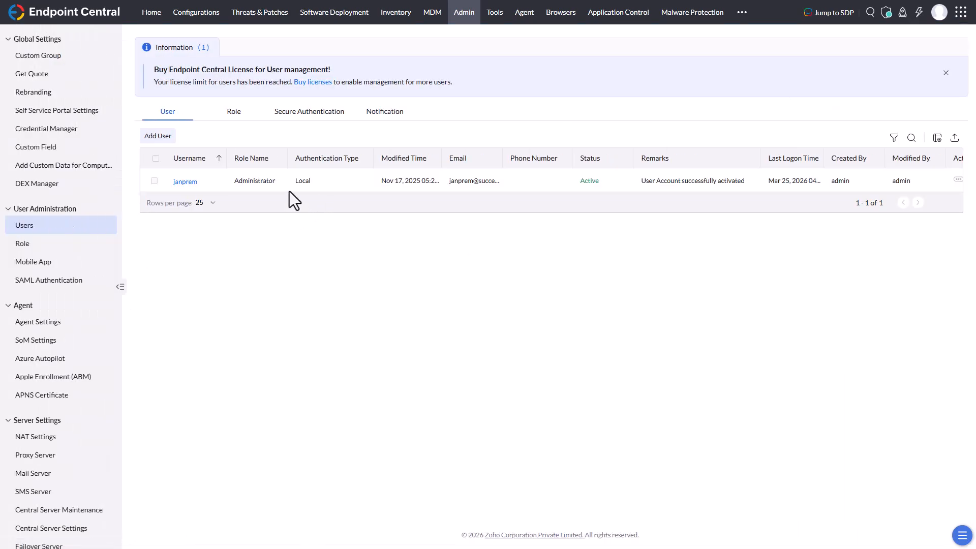
left_click(286, 121)
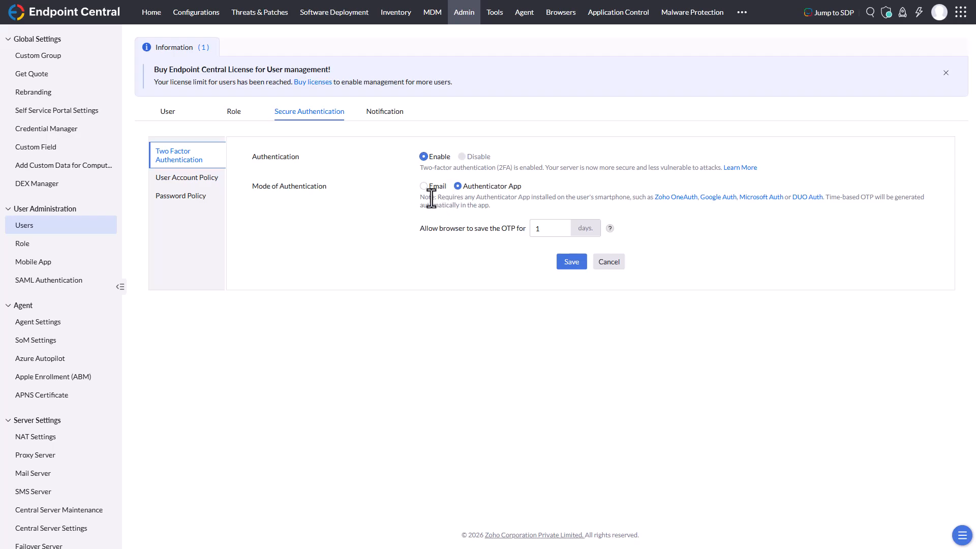
left_click(176, 114)
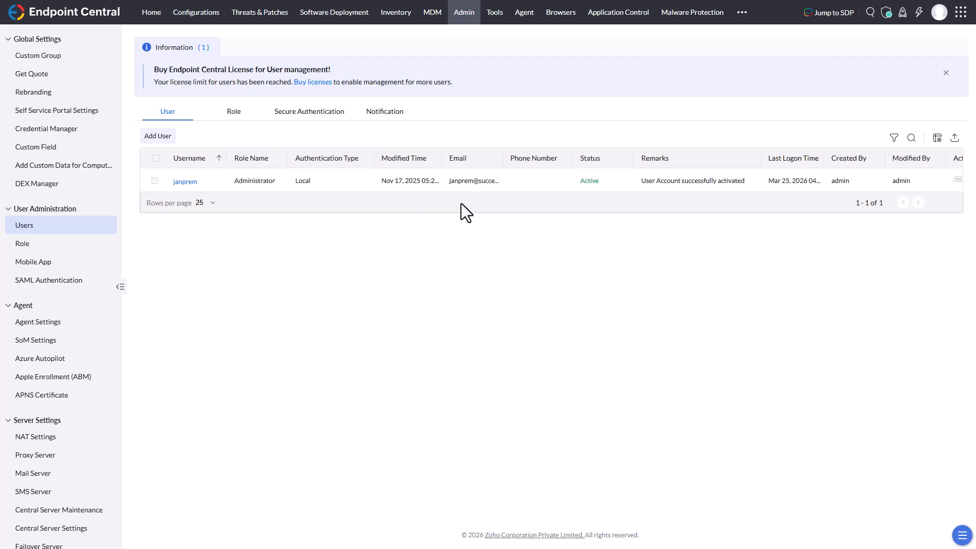
Set the two-factor authentication mode back to Email and save the setting.
left_click(307, 118)
left_click(425, 186)
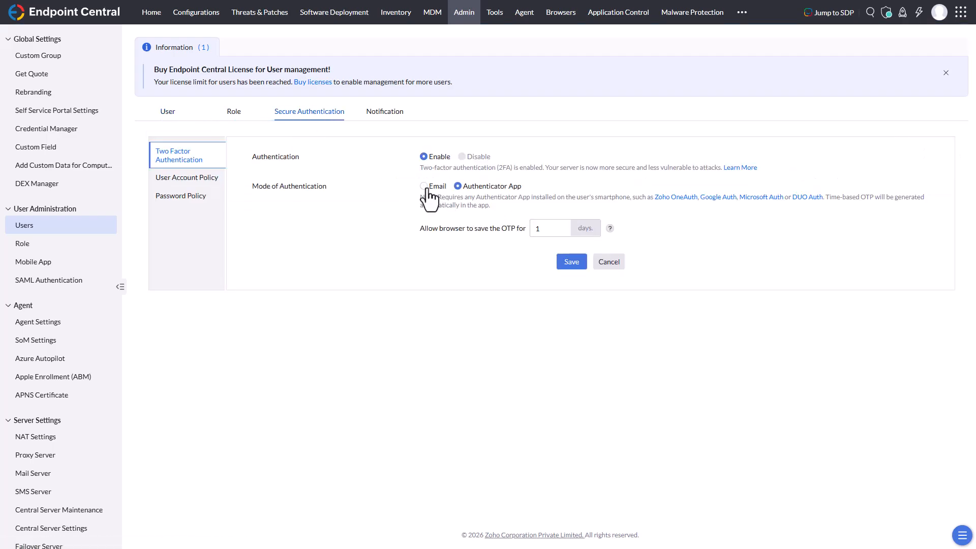
left_click(571, 256)
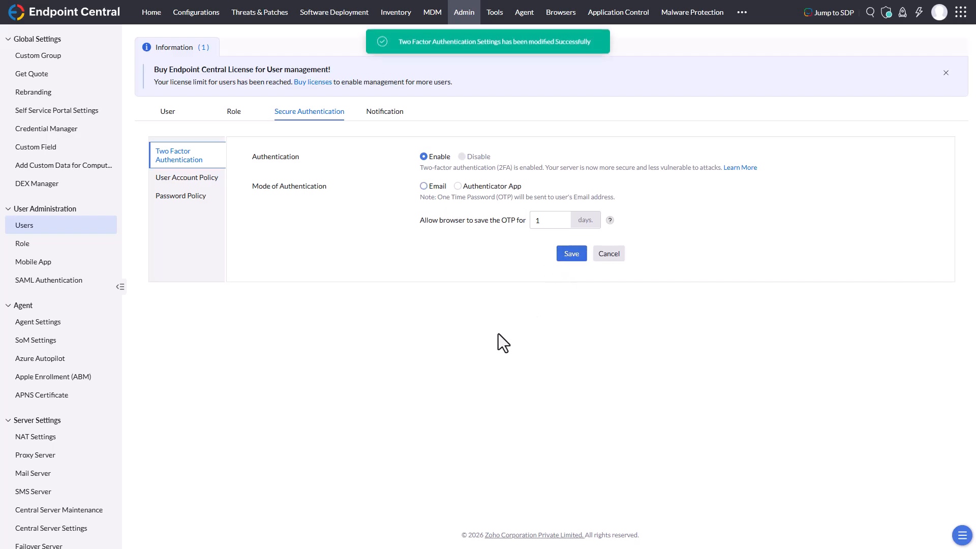
Examine the actions available for the administrator account in the user list, without choosing one.
left_click(169, 115)
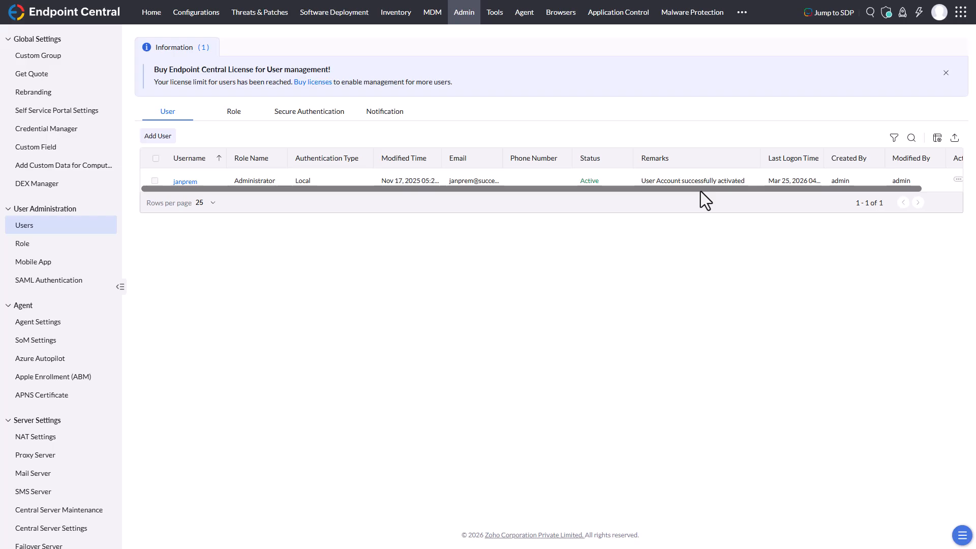
left_click_drag(701, 191, 751, 192)
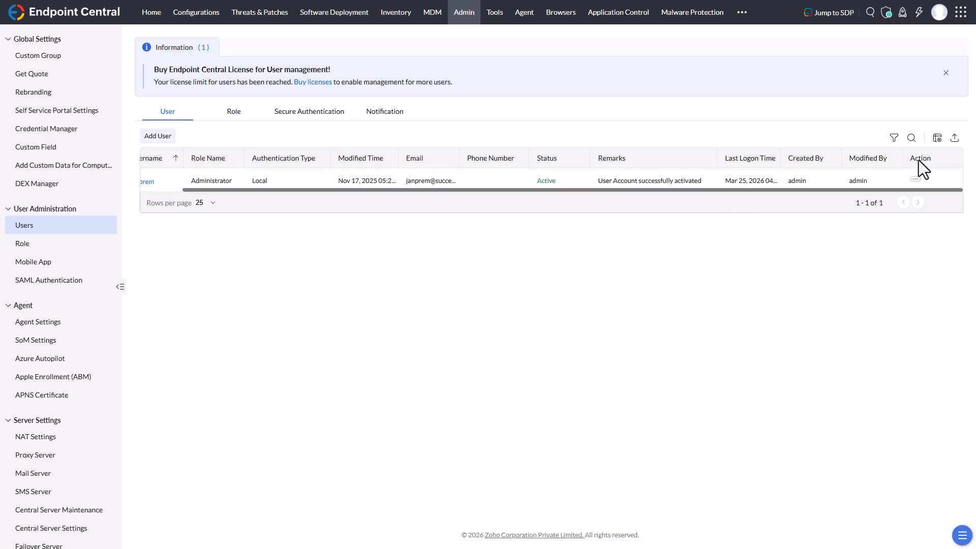
left_click(915, 181)
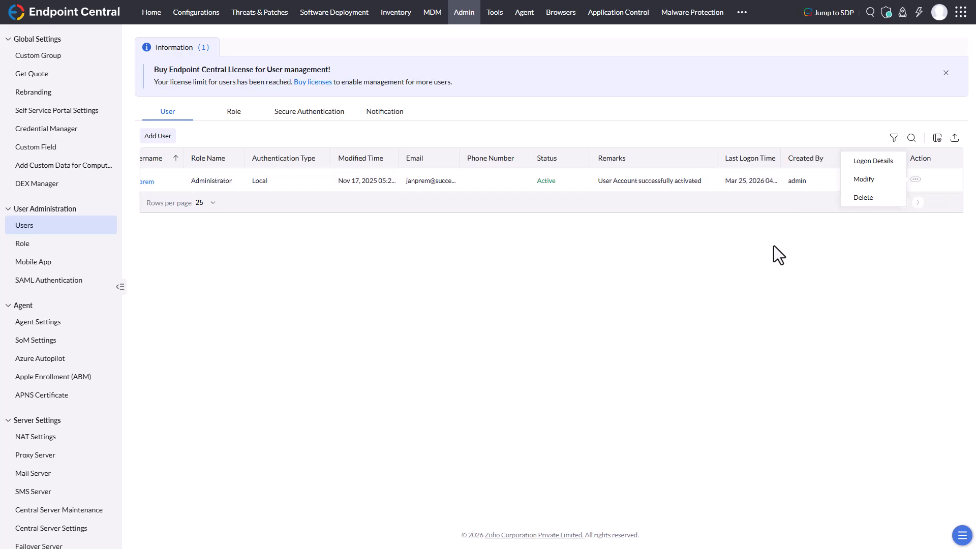
left_click(736, 239)
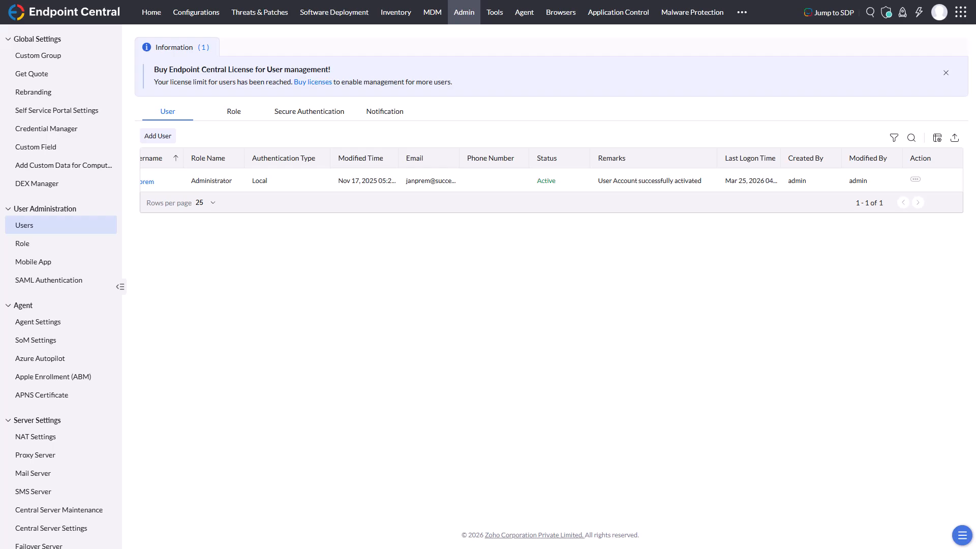